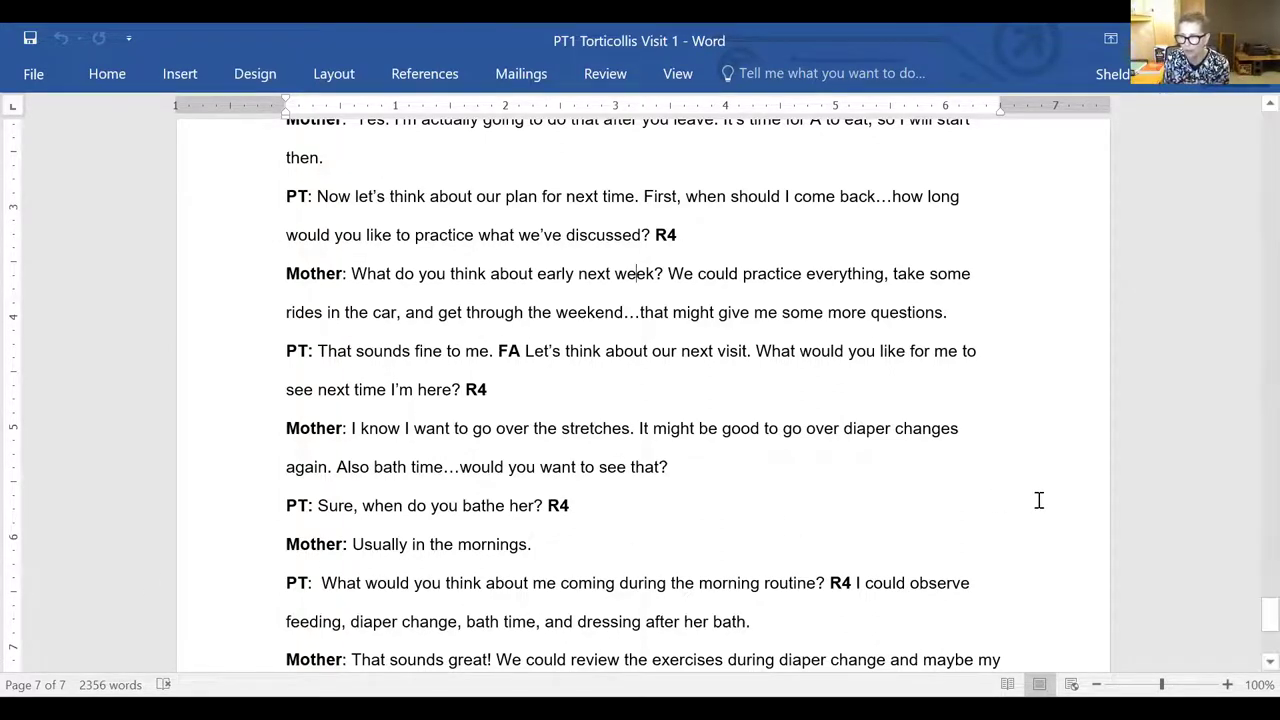
Step: Read the closing part of the visit transcript where the PT and mother plan the next visit
scroll(970, 478, down, 1)
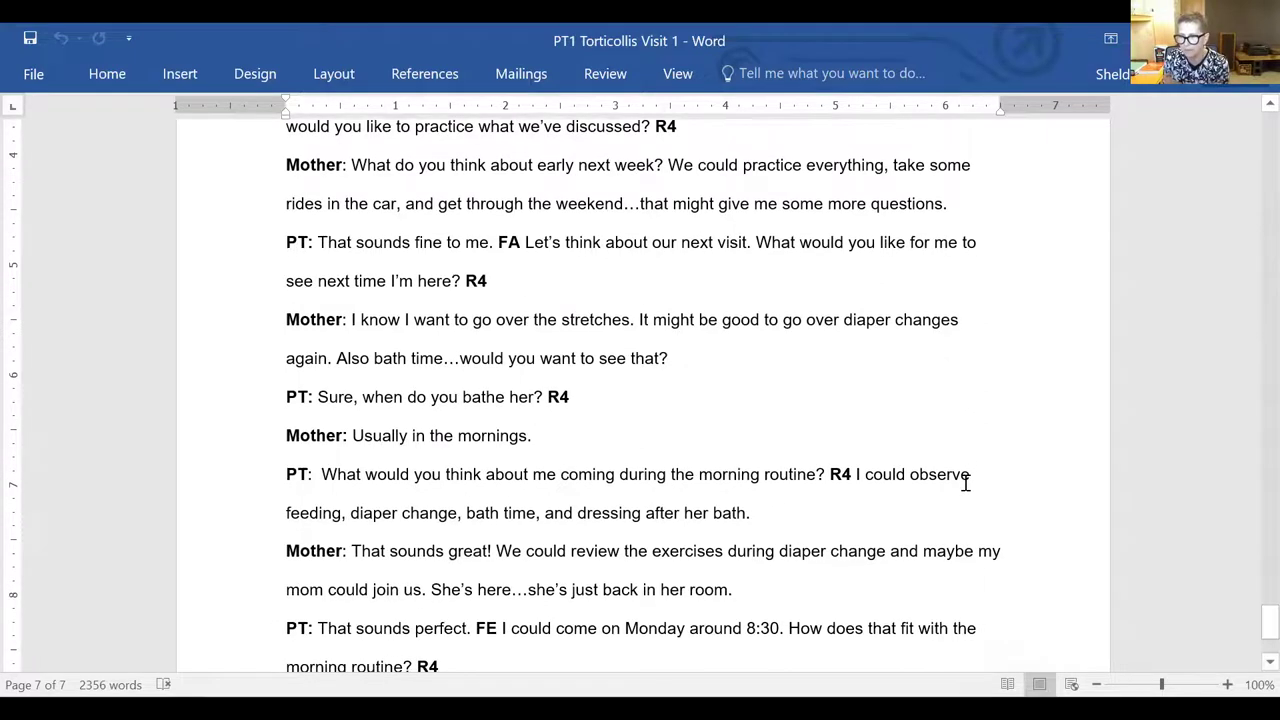
scroll(966, 482, down, 2)
scroll(940, 490, up, 2)
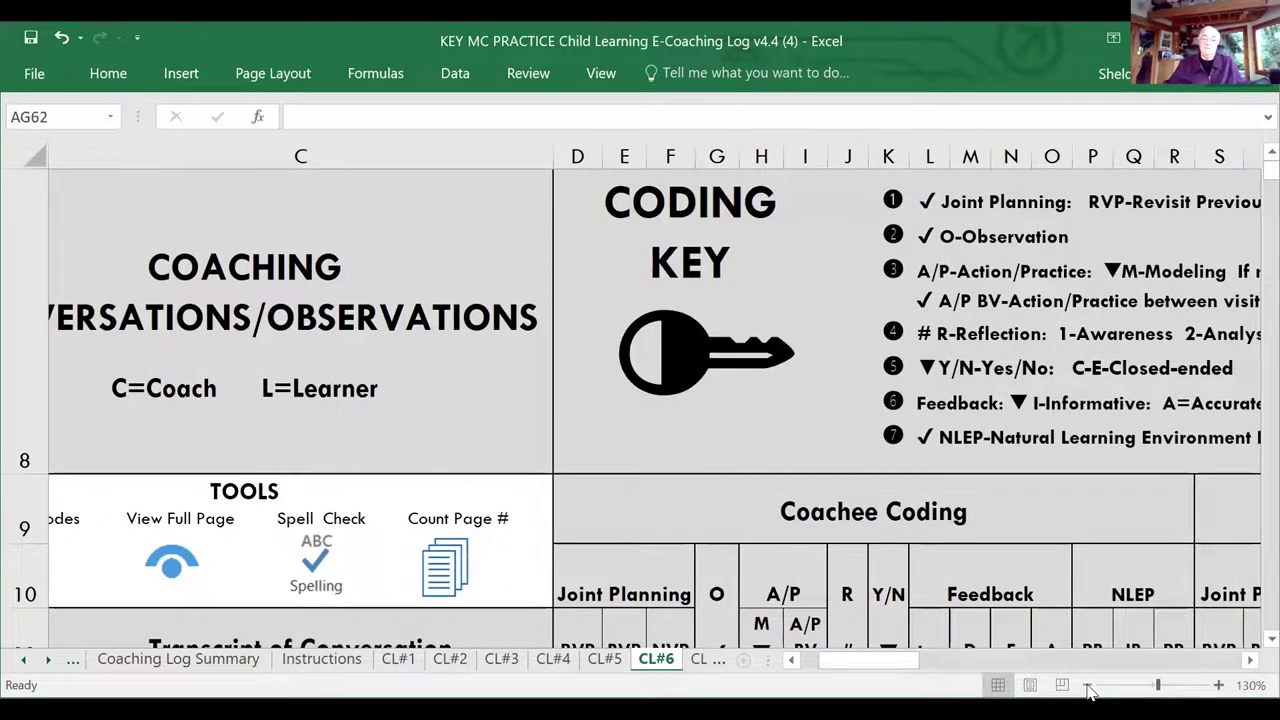
Step: Zoom sheet CL#6 of the Excel coaching log out to 100% and examine its header, coding key and opening transcript lines
click(1089, 687)
click(1089, 687)
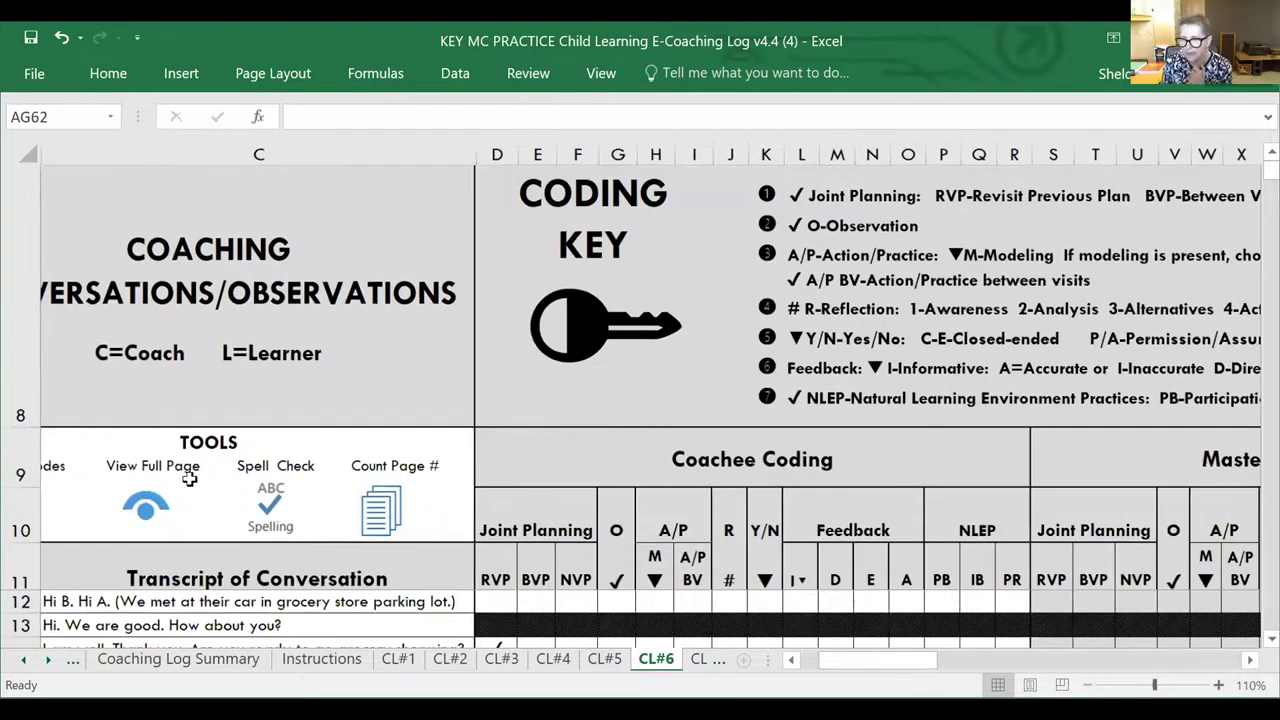
scroll(189, 479, down, 1)
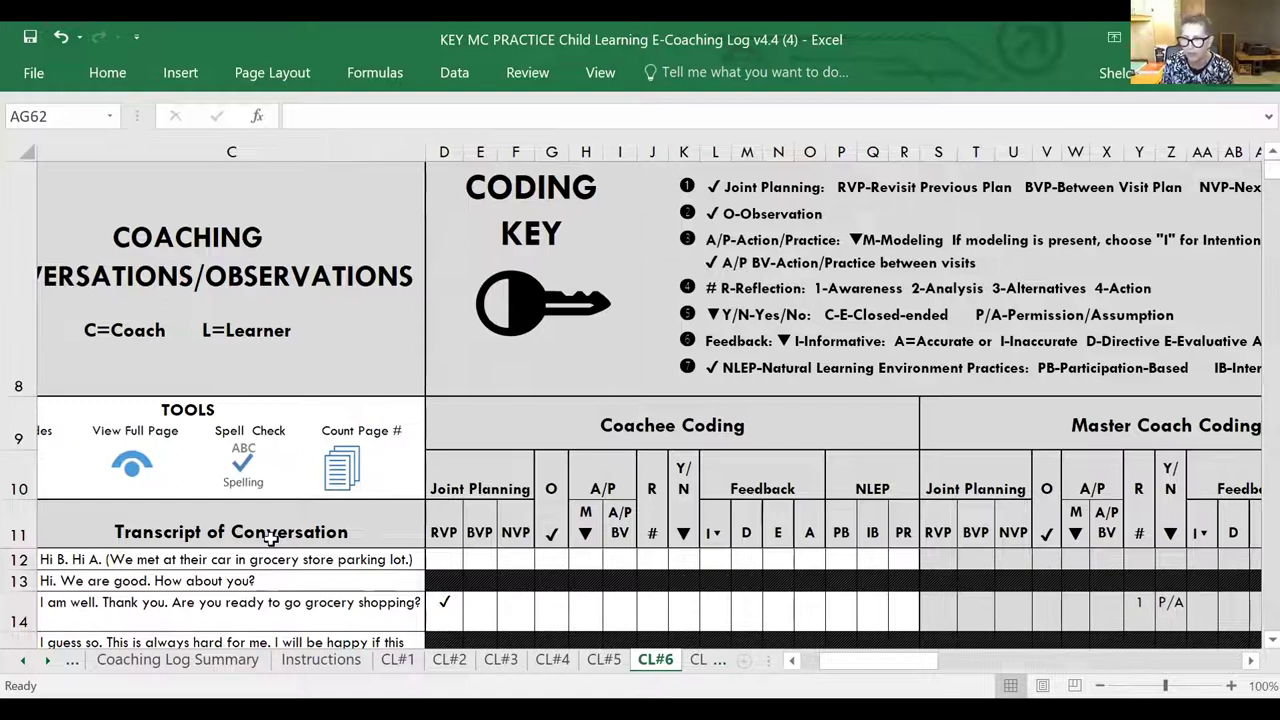
scroll(270, 538, down, 1)
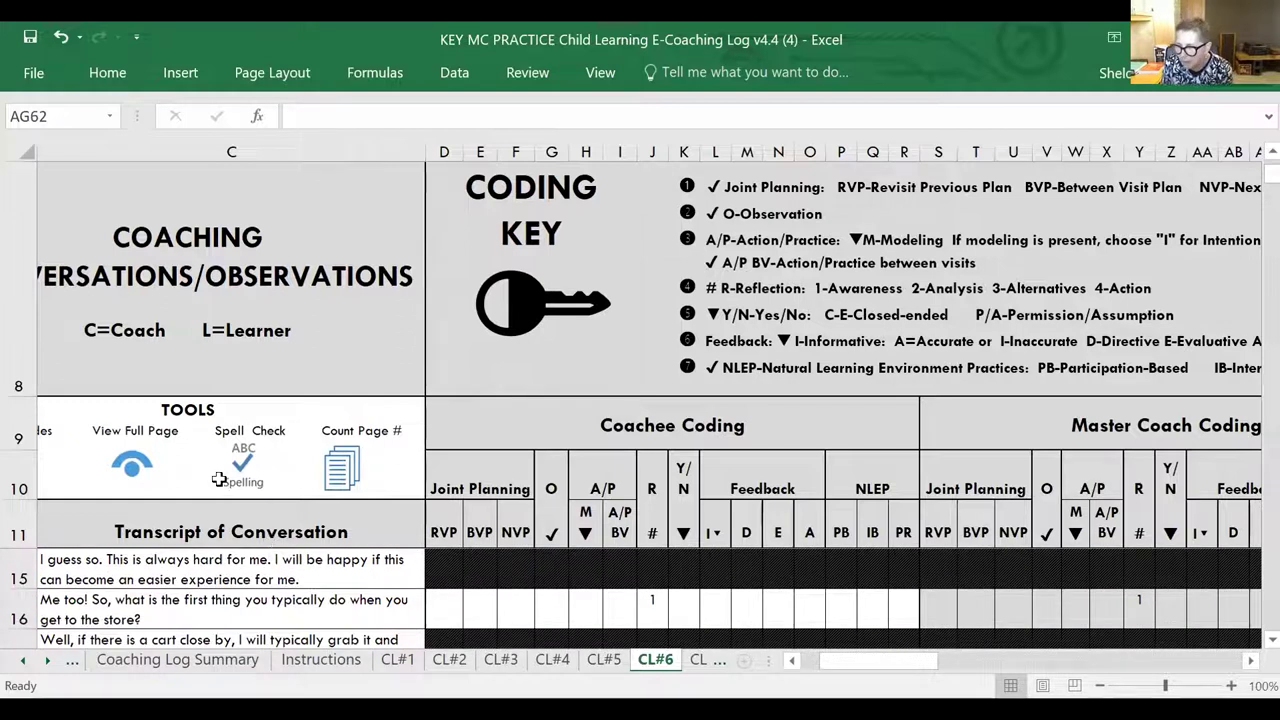
key(ctrl+Home)
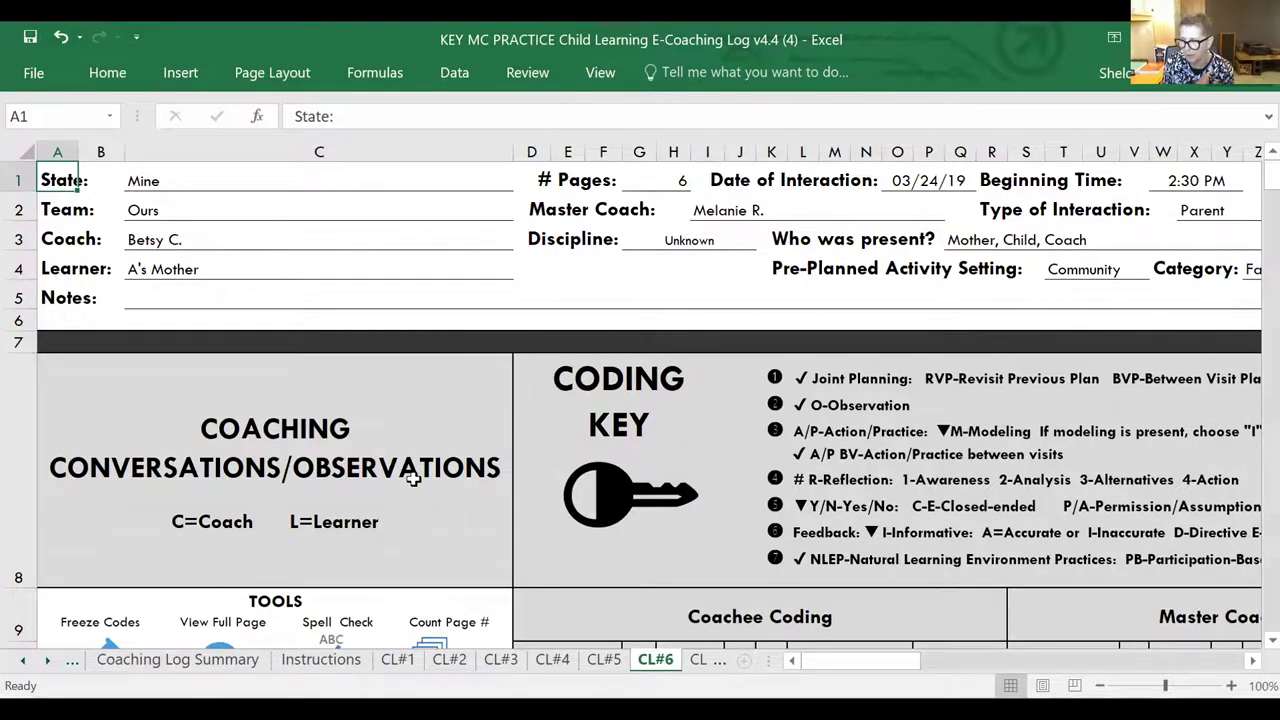
scroll(417, 508, down, 1)
scroll(417, 508, down, 2)
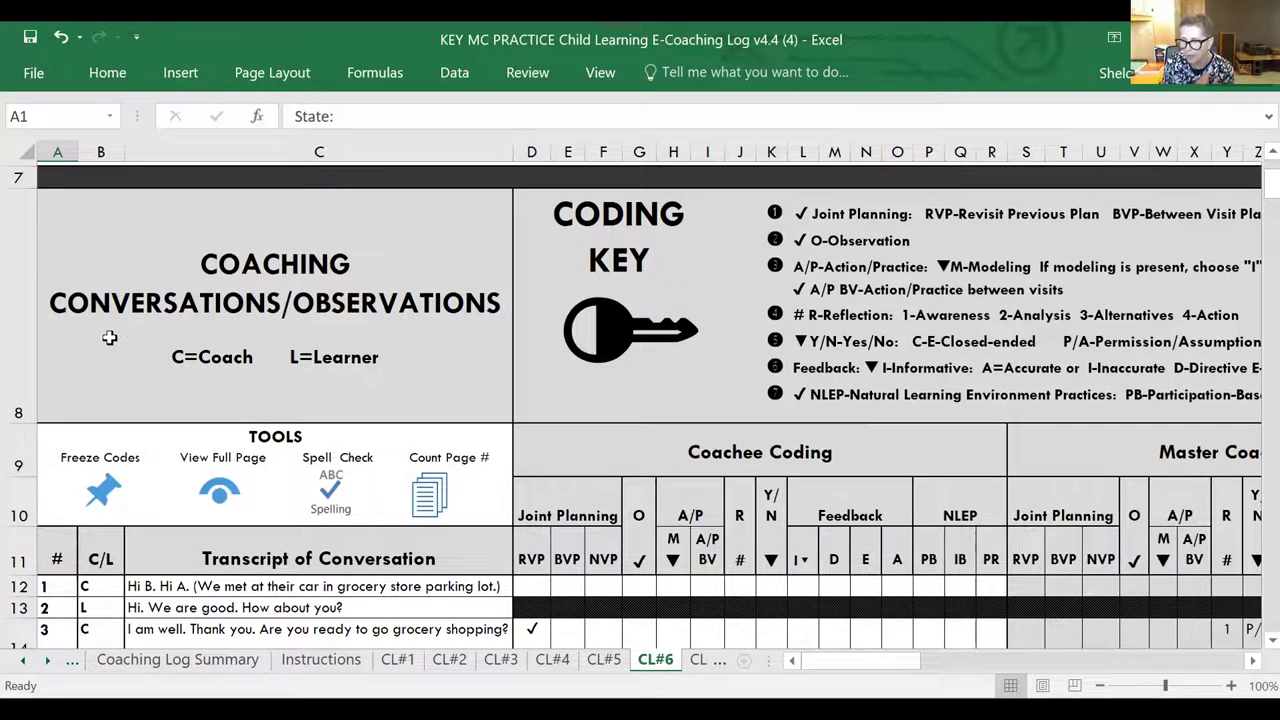
scroll(108, 336, down, 1)
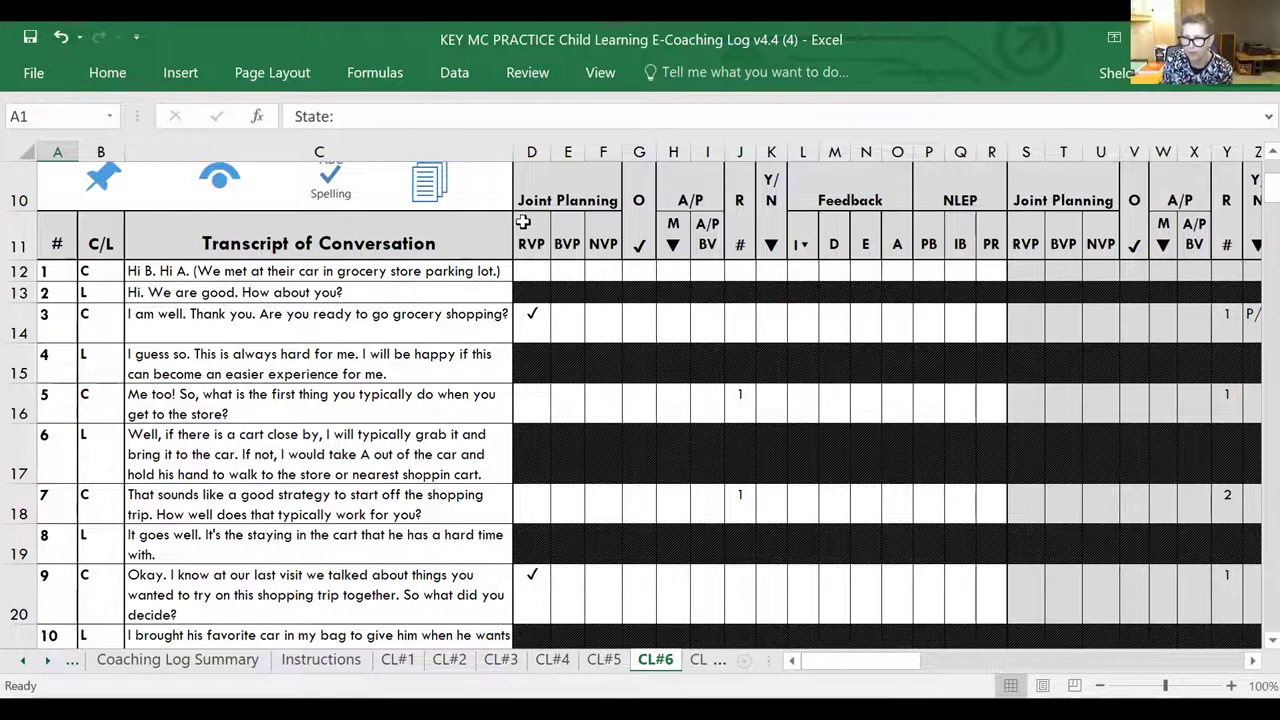
Step: Inspect the coachee's joint planning and observation cells for transcript line 3 and the reflection code for line 5
click(540, 327)
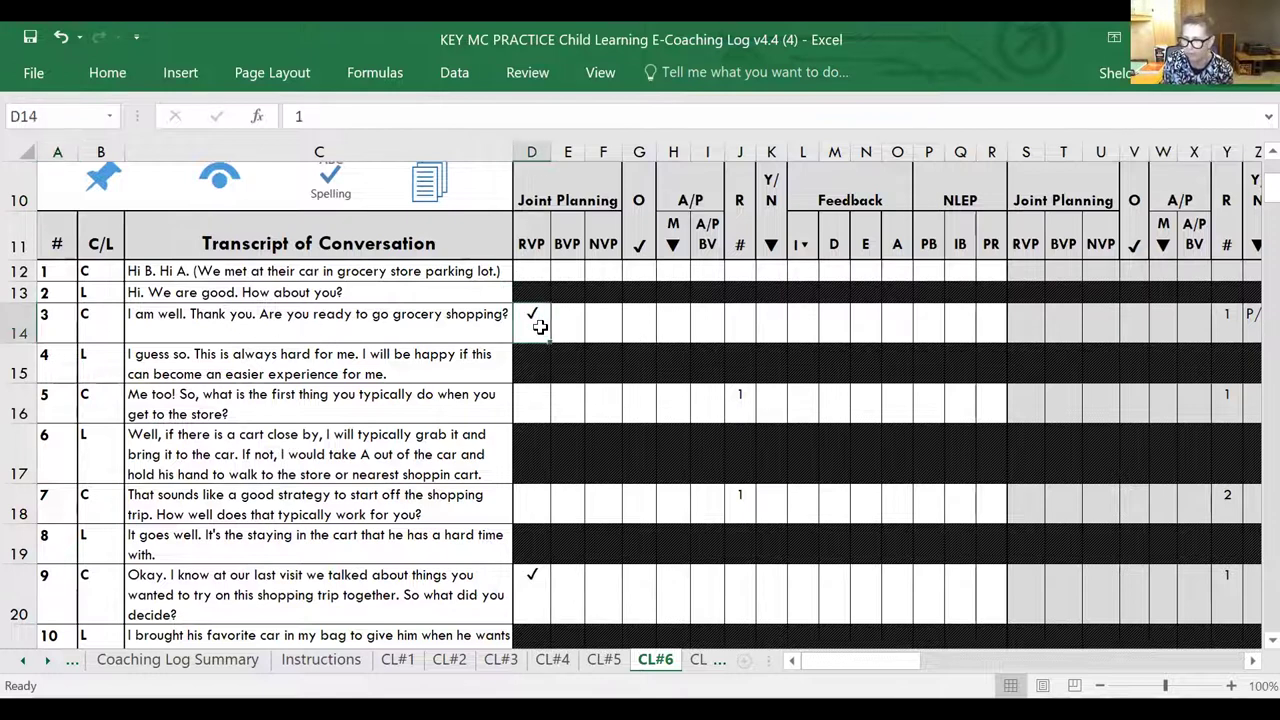
click(639, 332)
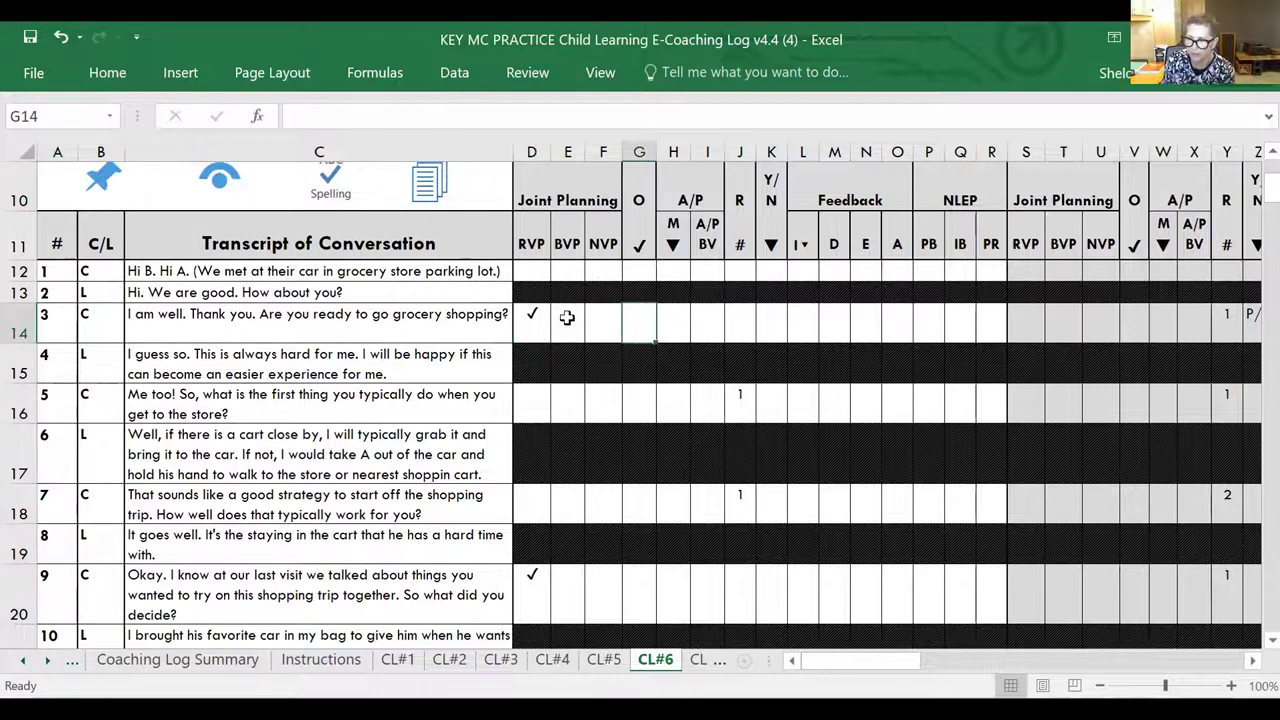
click(567, 320)
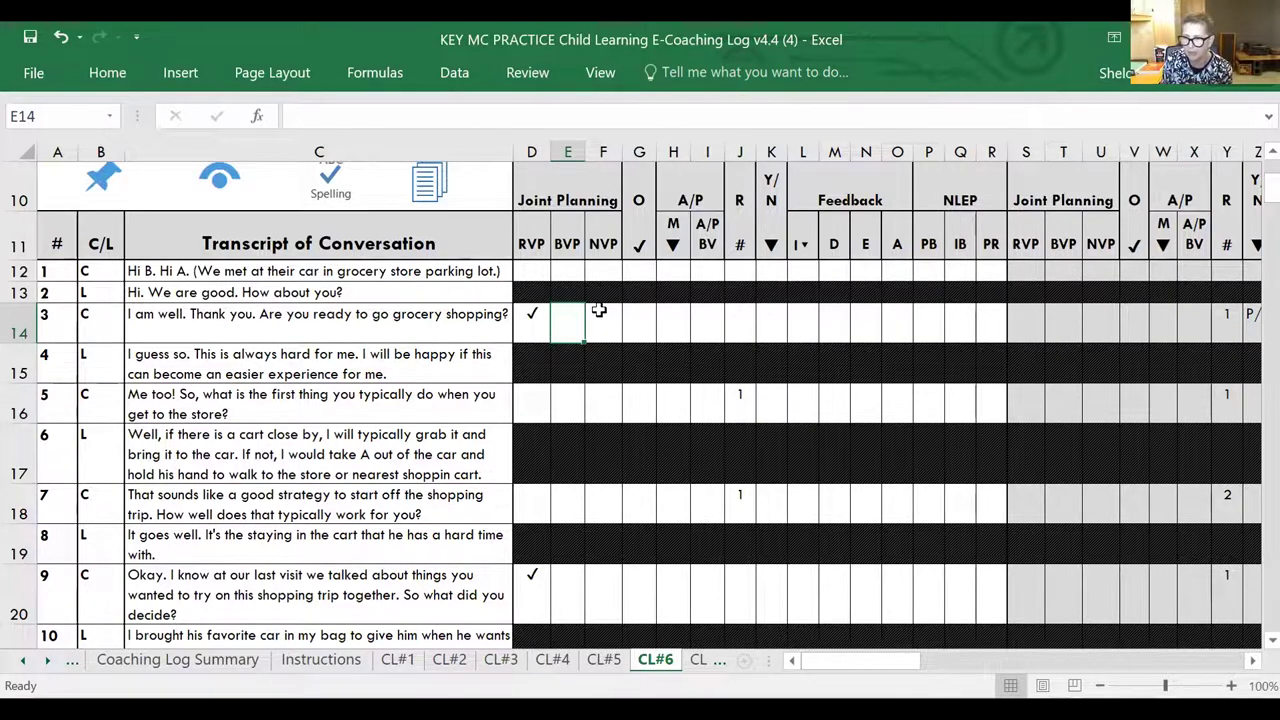
click(598, 313)
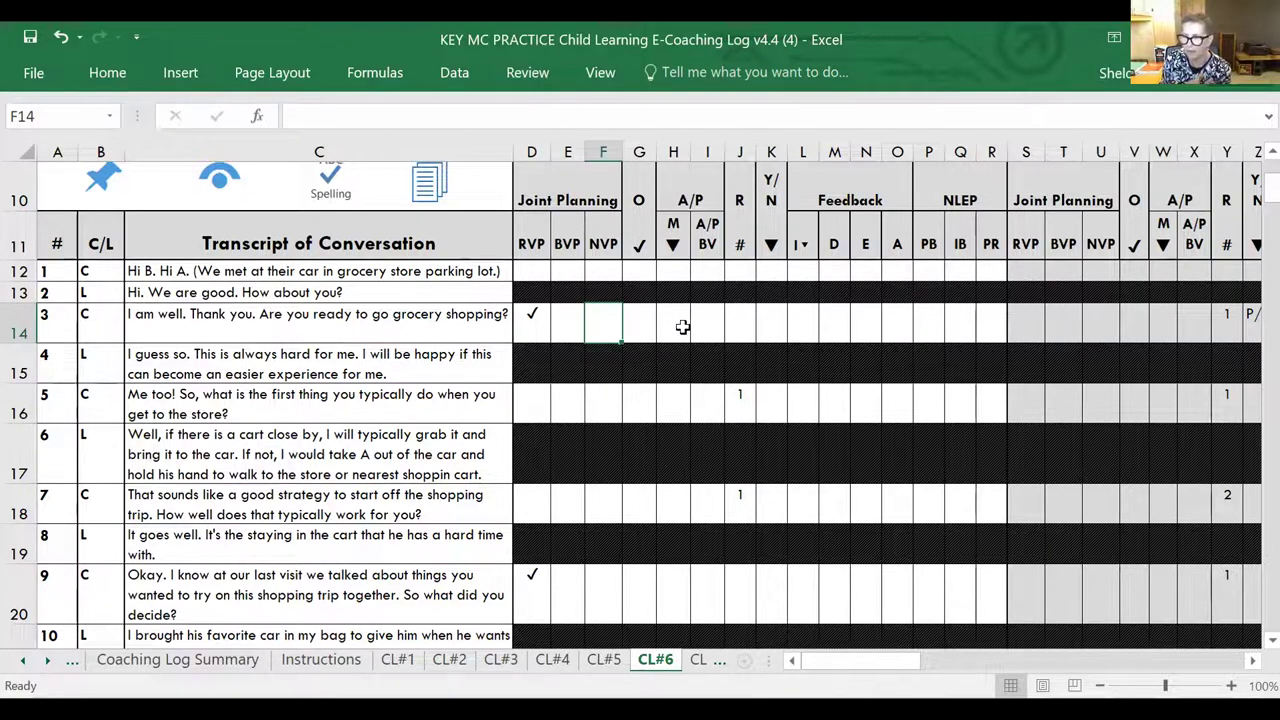
click(737, 403)
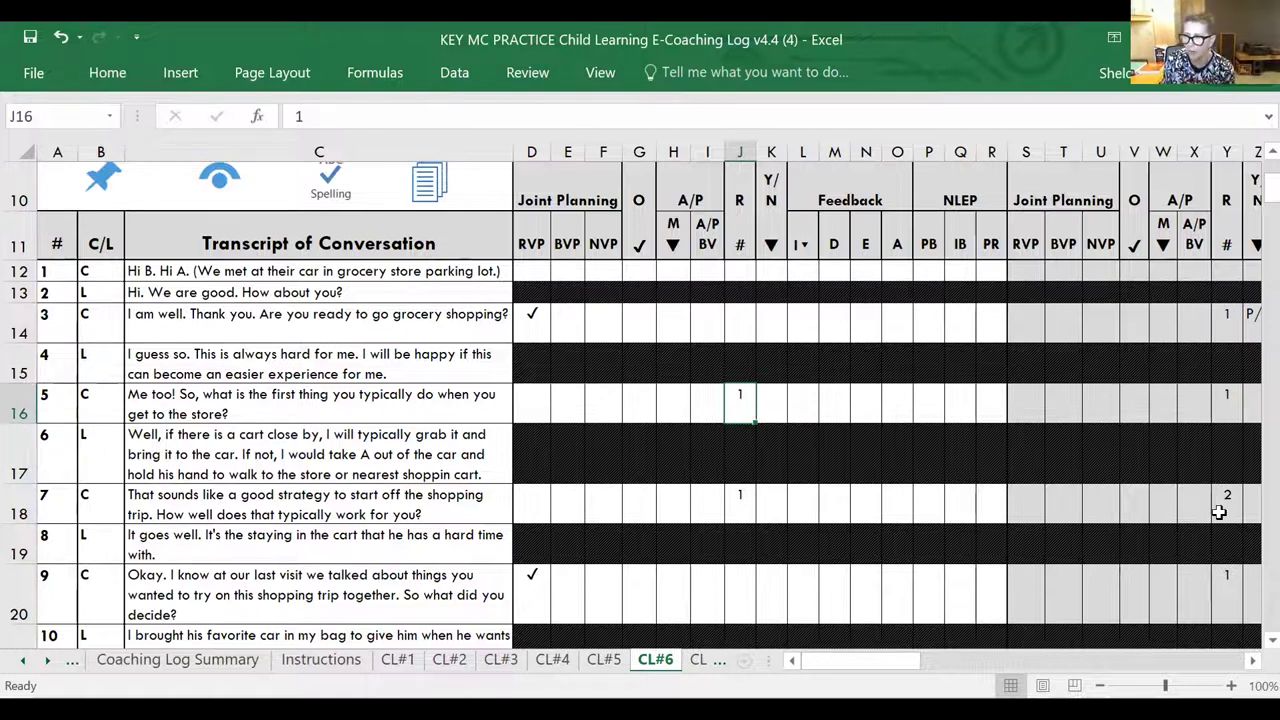
Step: Compare the coachee coding with the master coach coding up to the analysis column, and return to column A
click(1251, 661)
click(1251, 661)
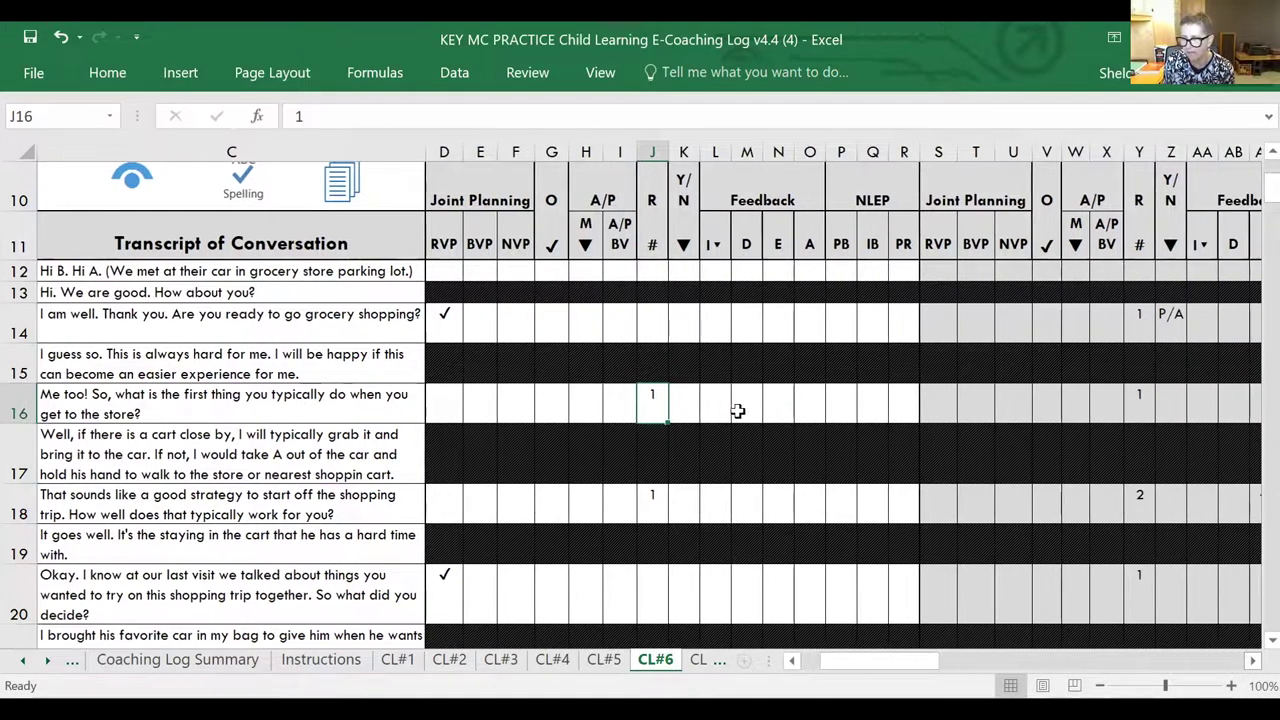
scroll(759, 390, right, 1)
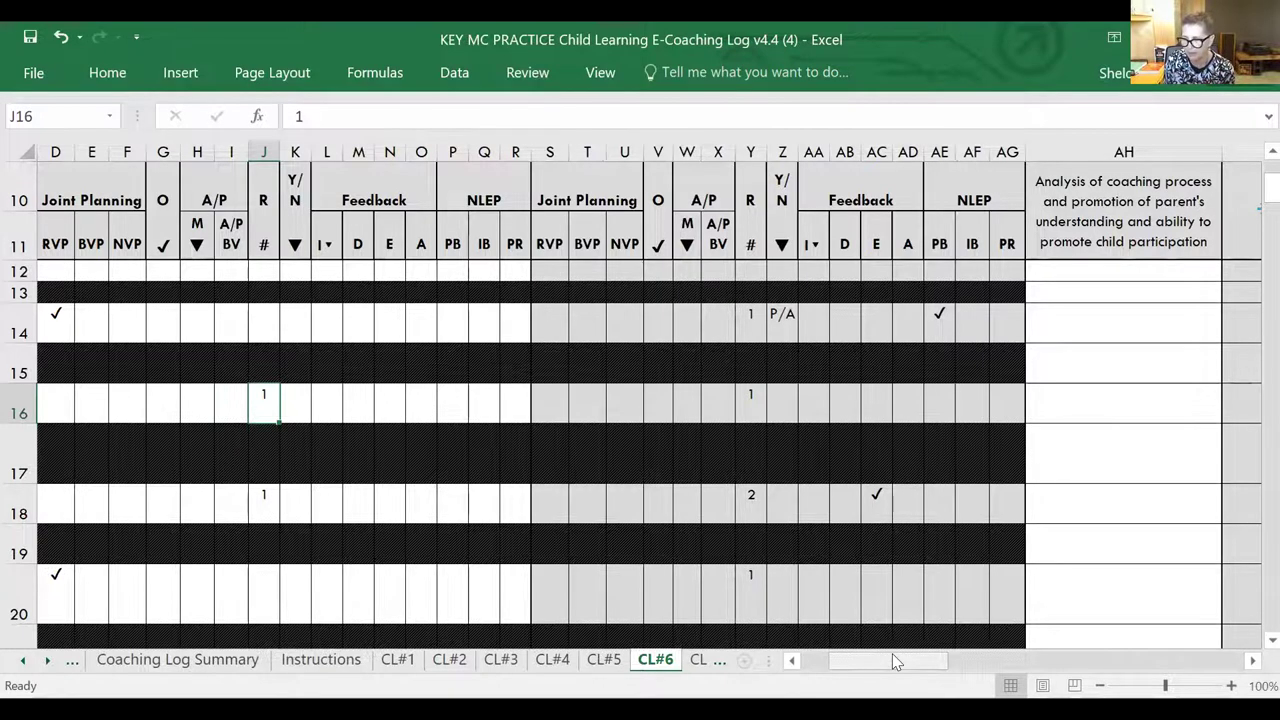
drag(892, 655, 864, 655)
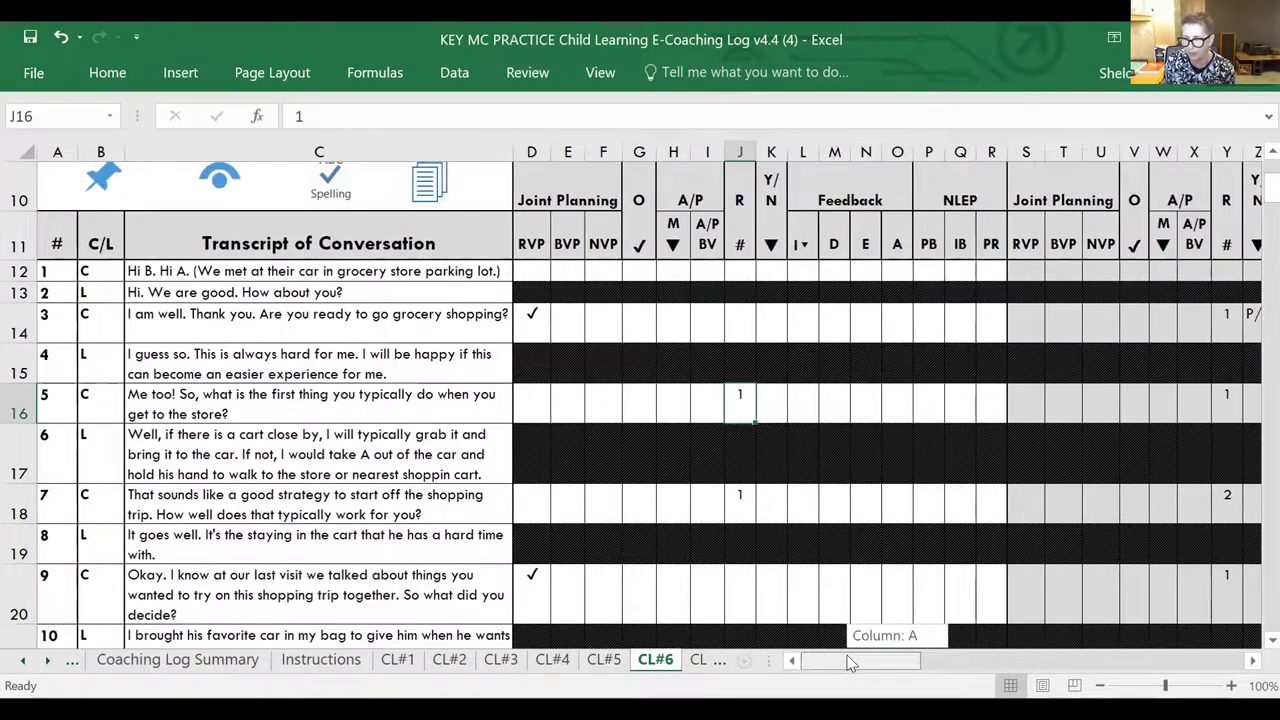
Step: Open the Coaching Log Summary sheet and review the rows for logs 1 to 6
click(185, 663)
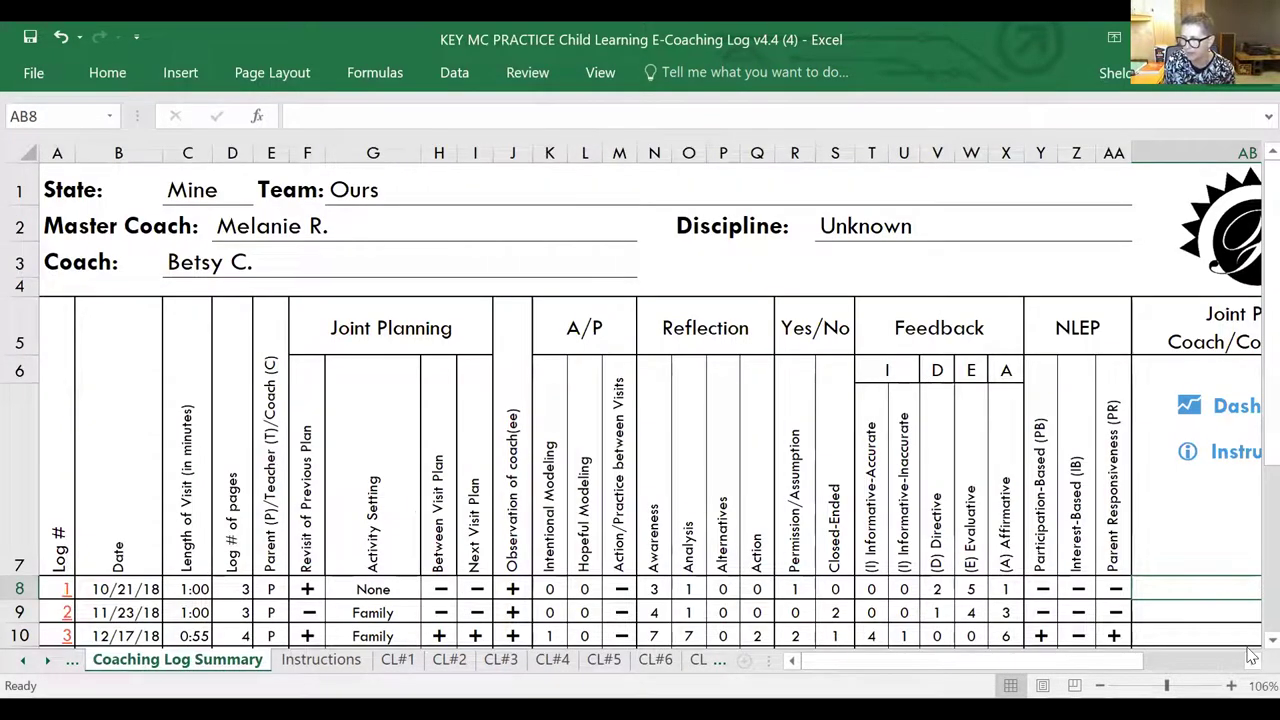
scroll(1250, 652, down, 1)
scroll(1250, 652, down, 2)
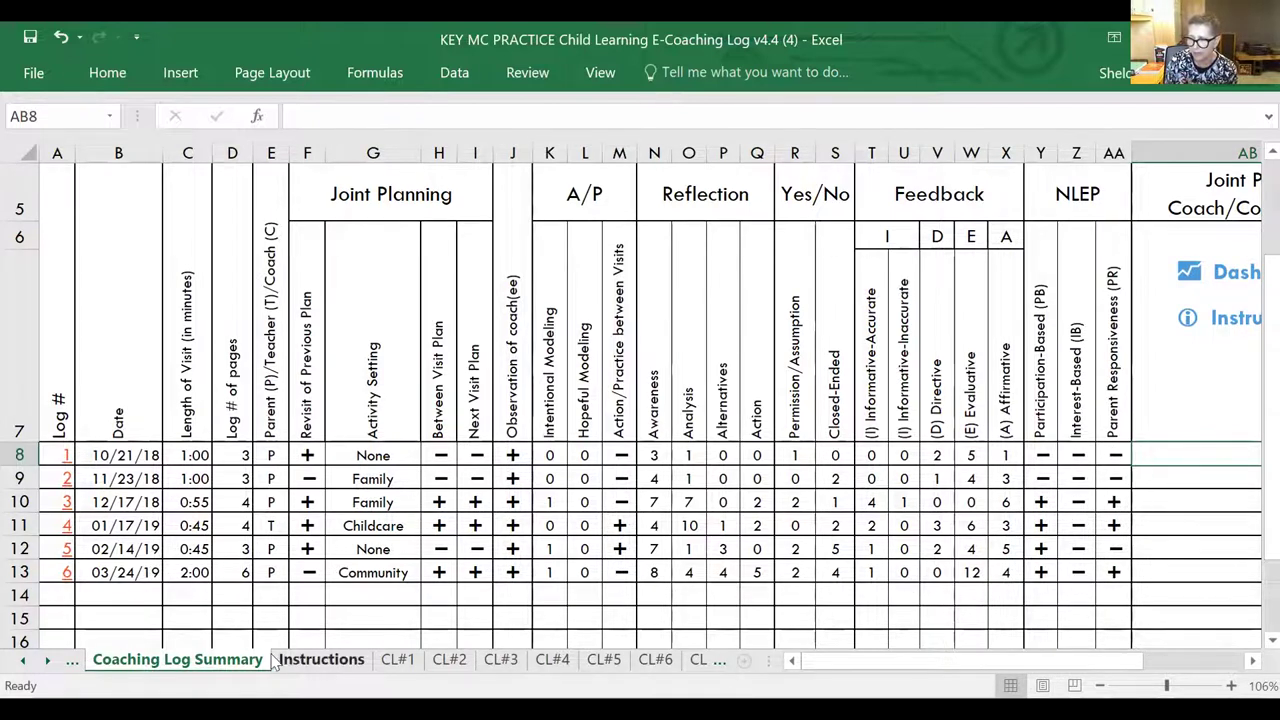
Step: Open the Fidelity Dashboard sheet and zoom it out to 80% to view the title, overall rating and category bars
click(24, 662)
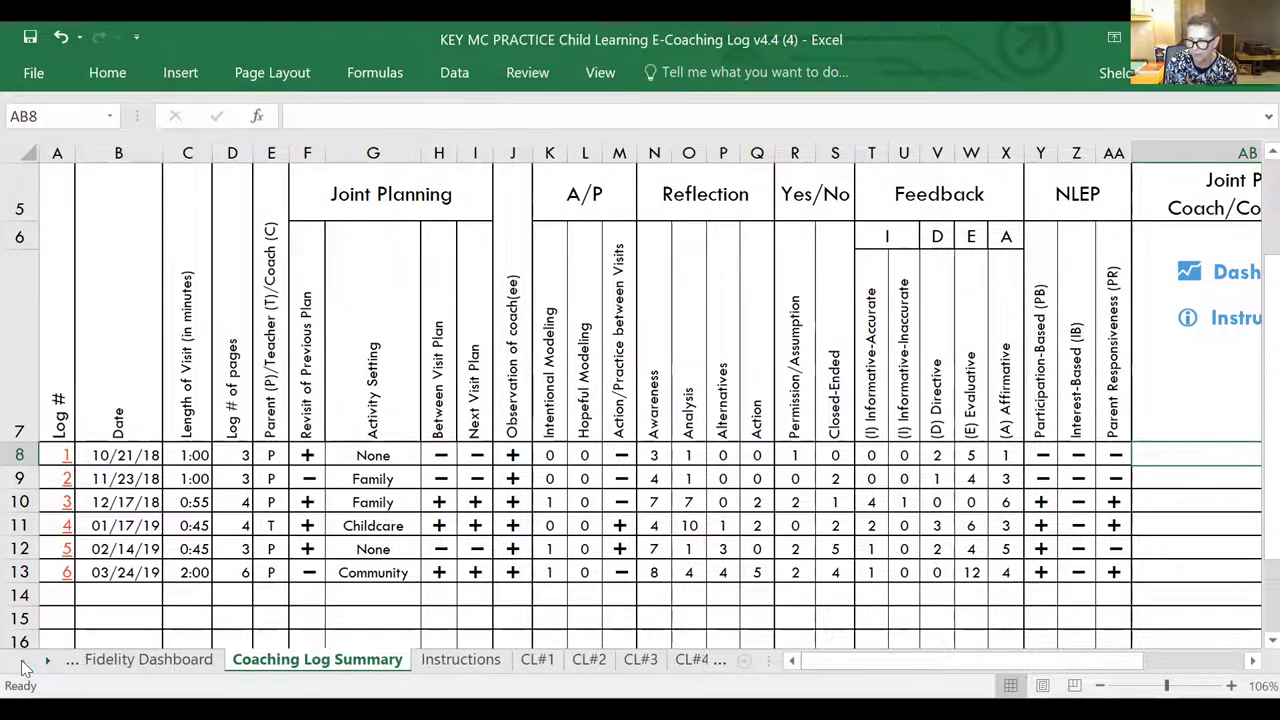
click(175, 666)
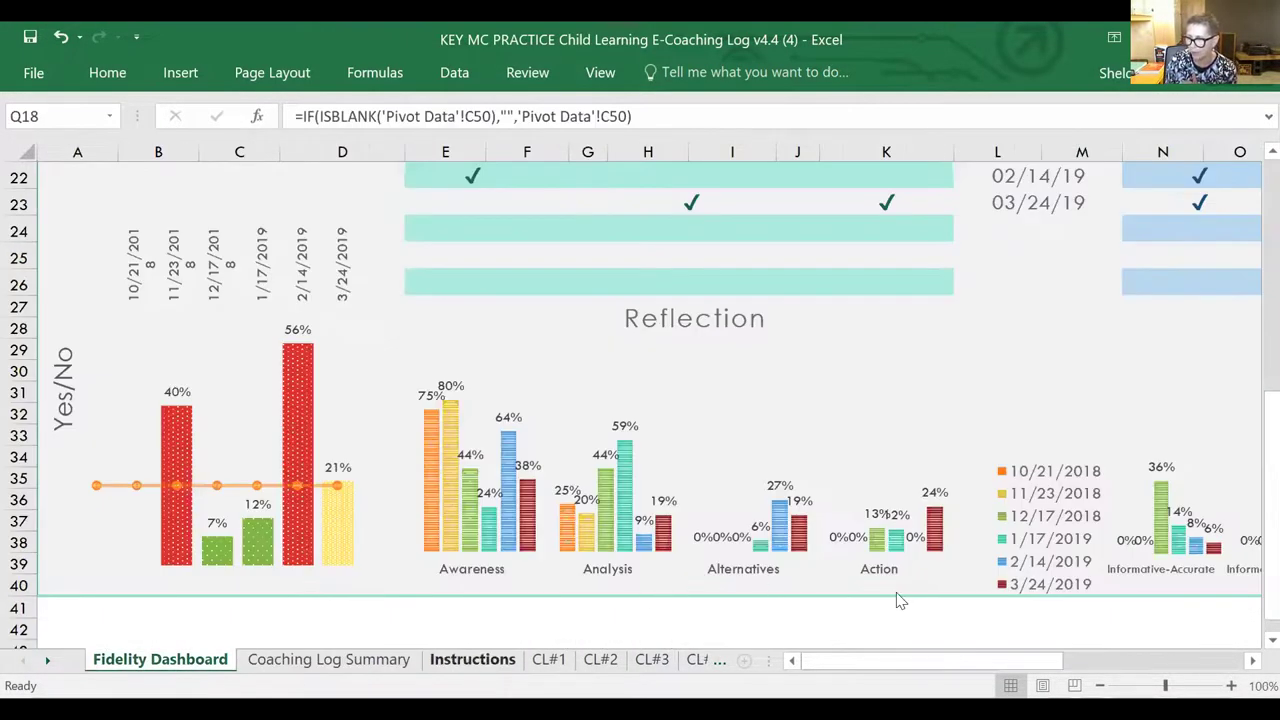
scroll(894, 598, up, 3)
scroll(900, 583, up, 4)
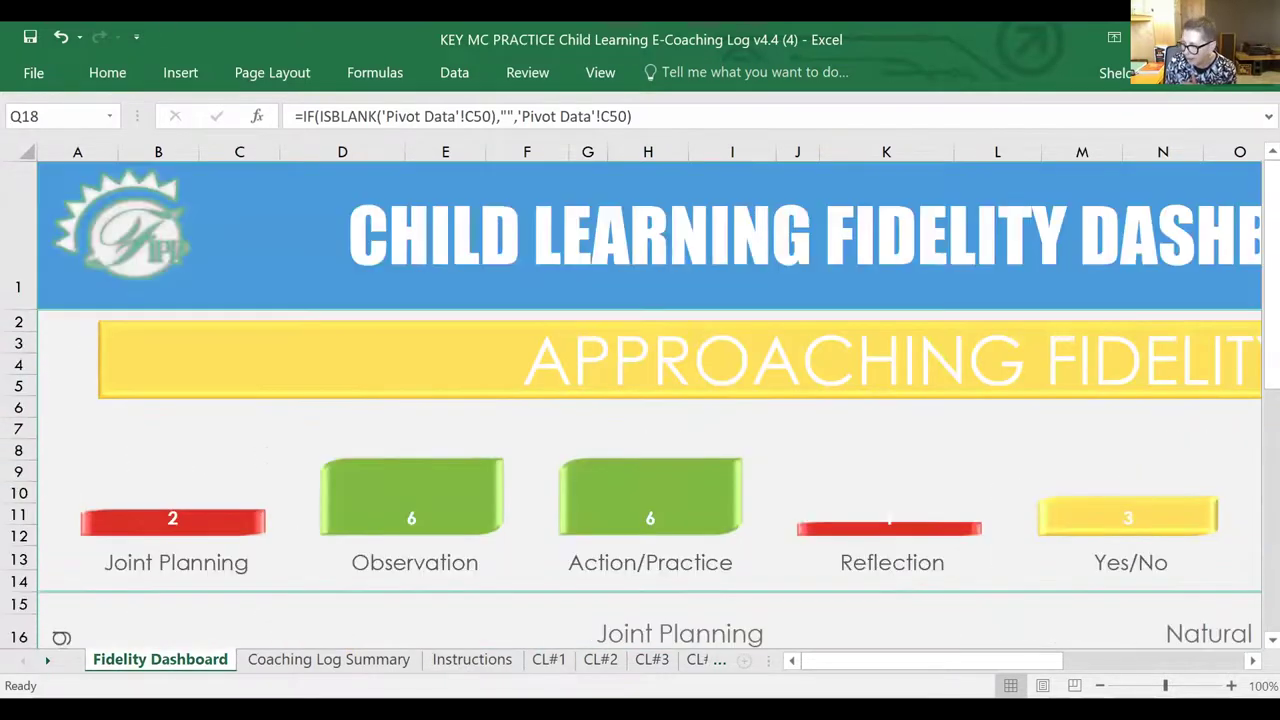
scroll(900, 583, down, 1)
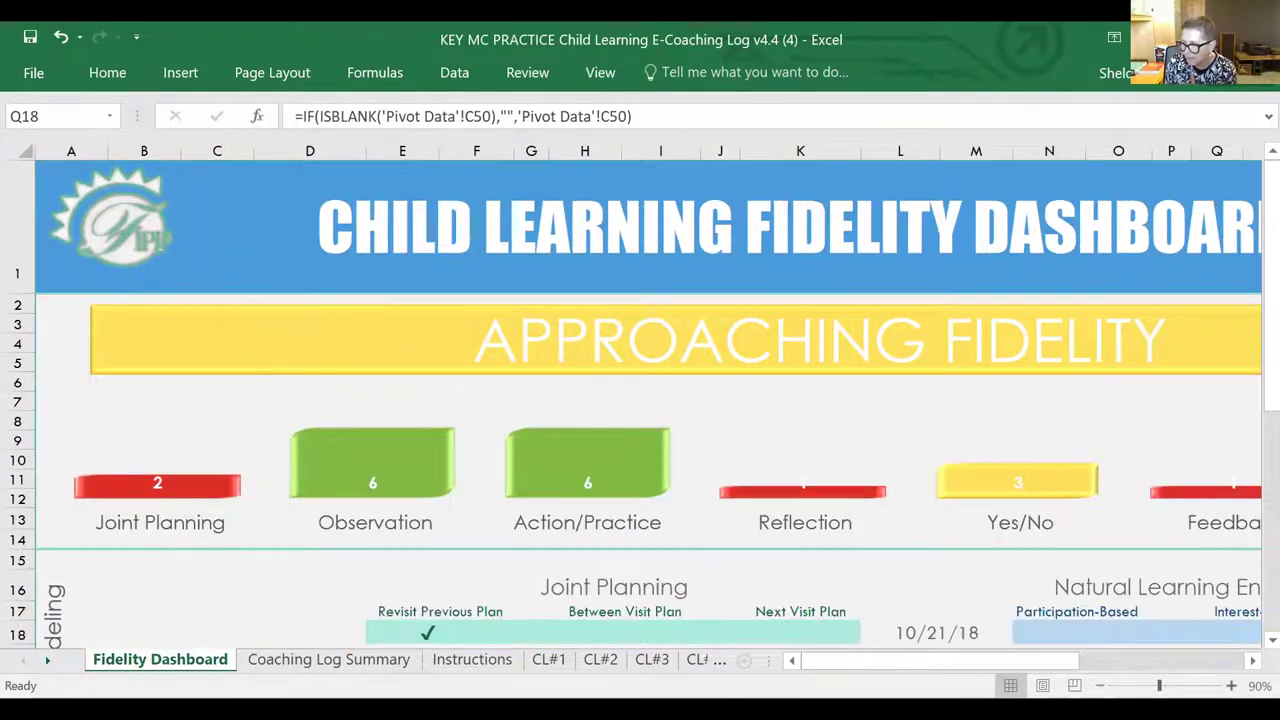
scroll(1025, 507, down, 1)
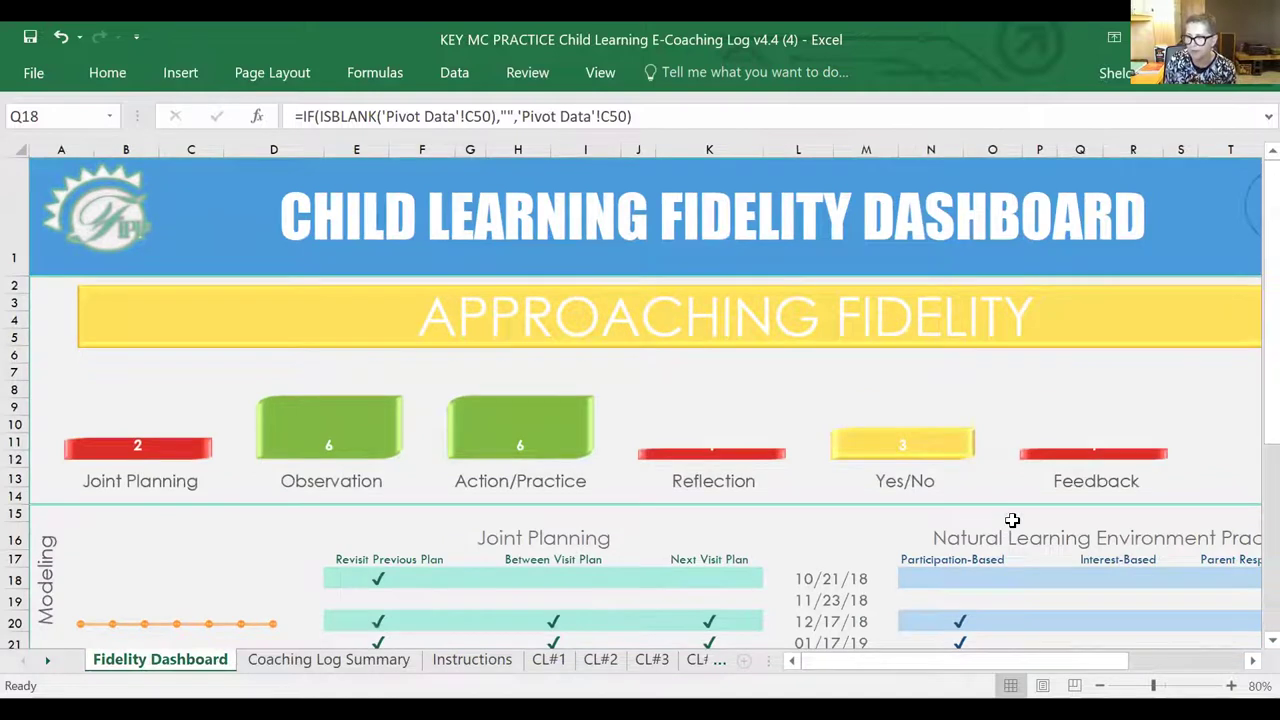
scroll(1009, 520, down, 2)
scroll(1009, 520, up, 2)
scroll(248, 393, up, 1)
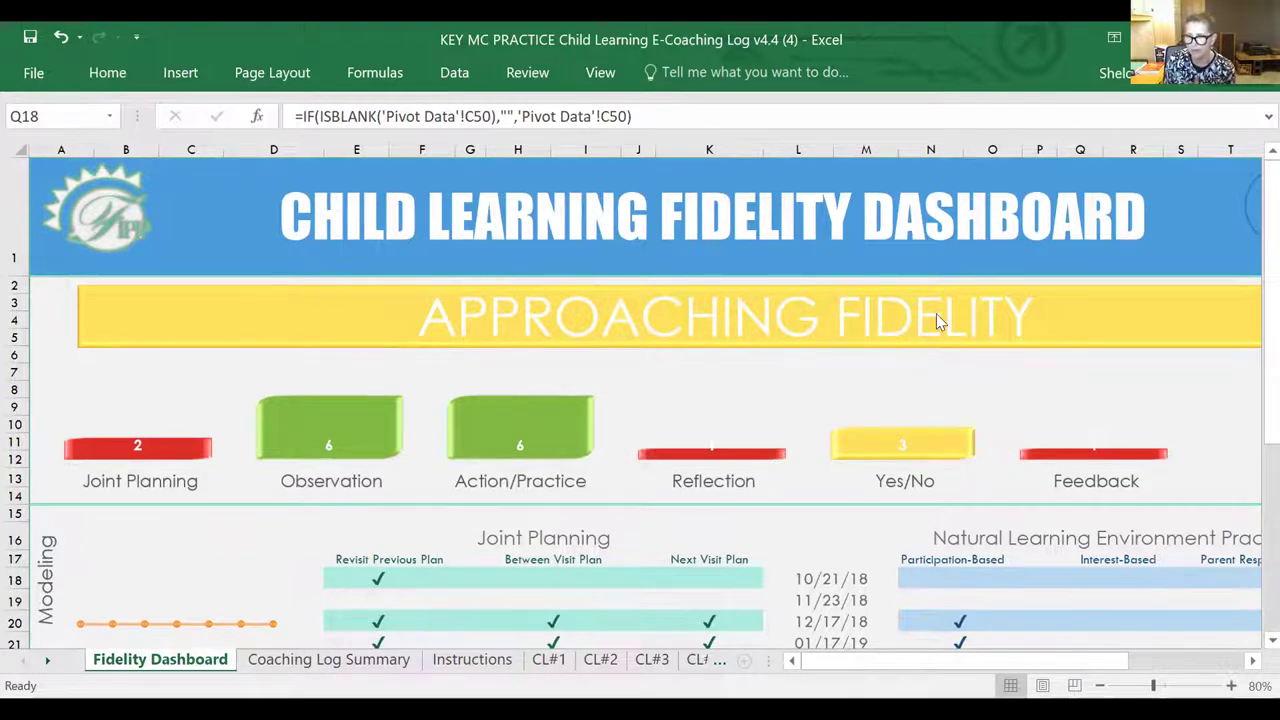
Step: Examine the dashboard's Joint Planning, Yes/No, Reflection and Feedback sections, and return to the category bars at its beginning
scroll(798, 507, down, 1)
scroll(798, 507, down, 2)
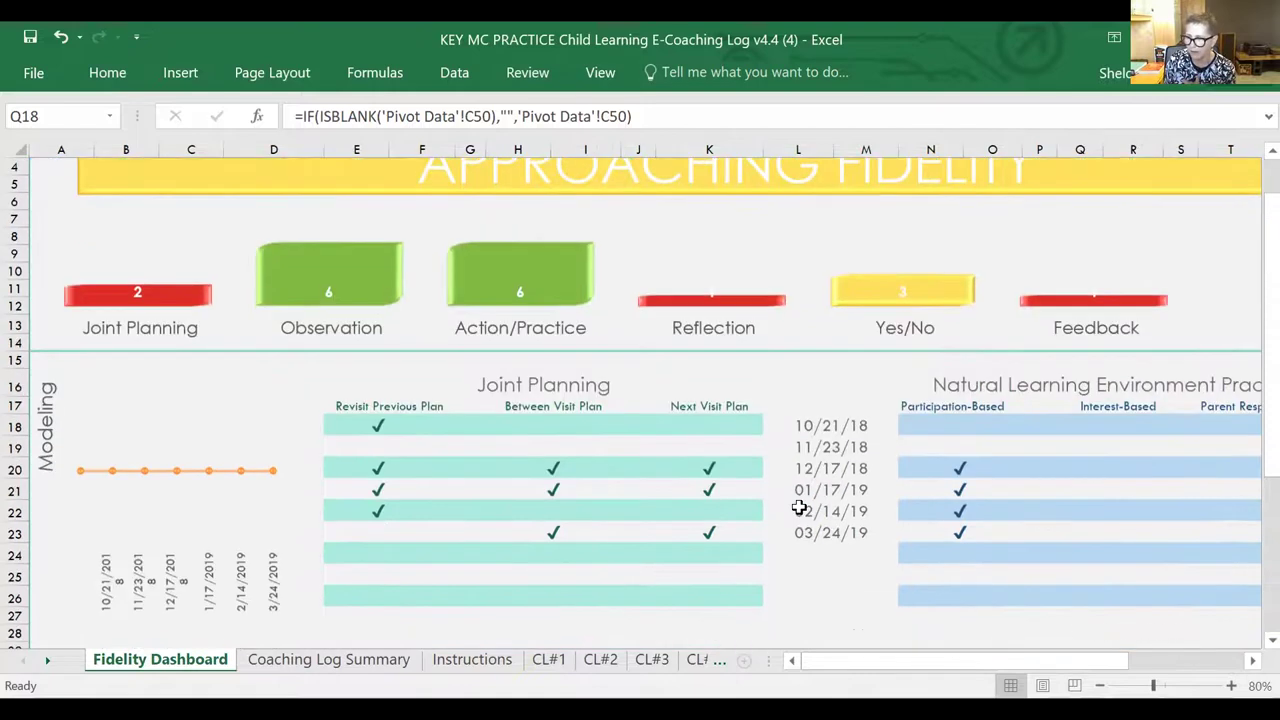
scroll(537, 468, down, 3)
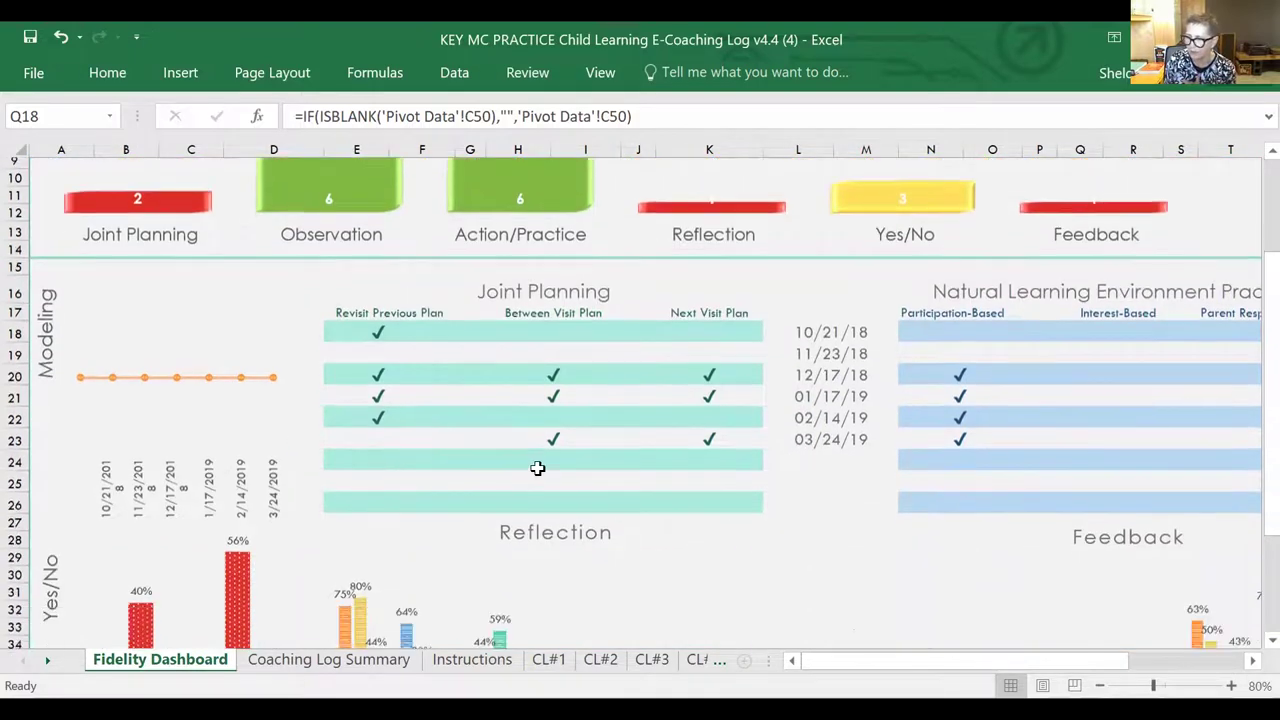
scroll(305, 522, down, 1)
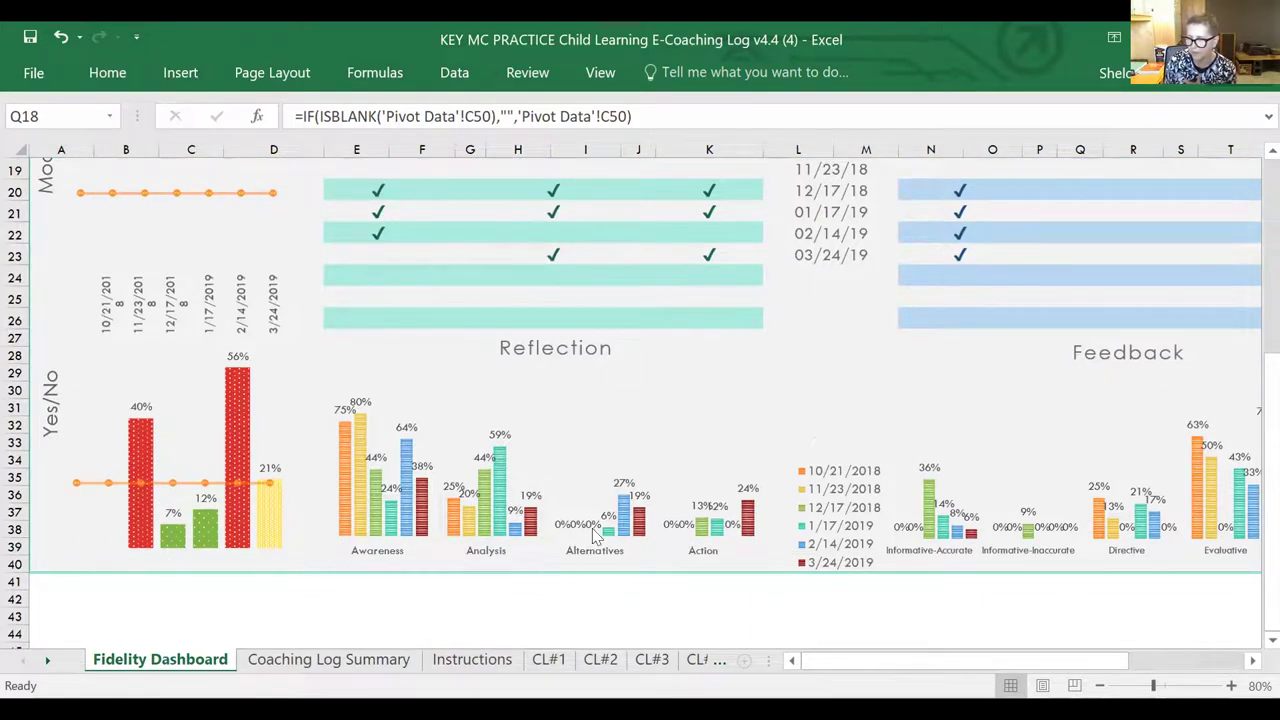
drag(1014, 666, 976, 660)
scroll(732, 548, up, 3)
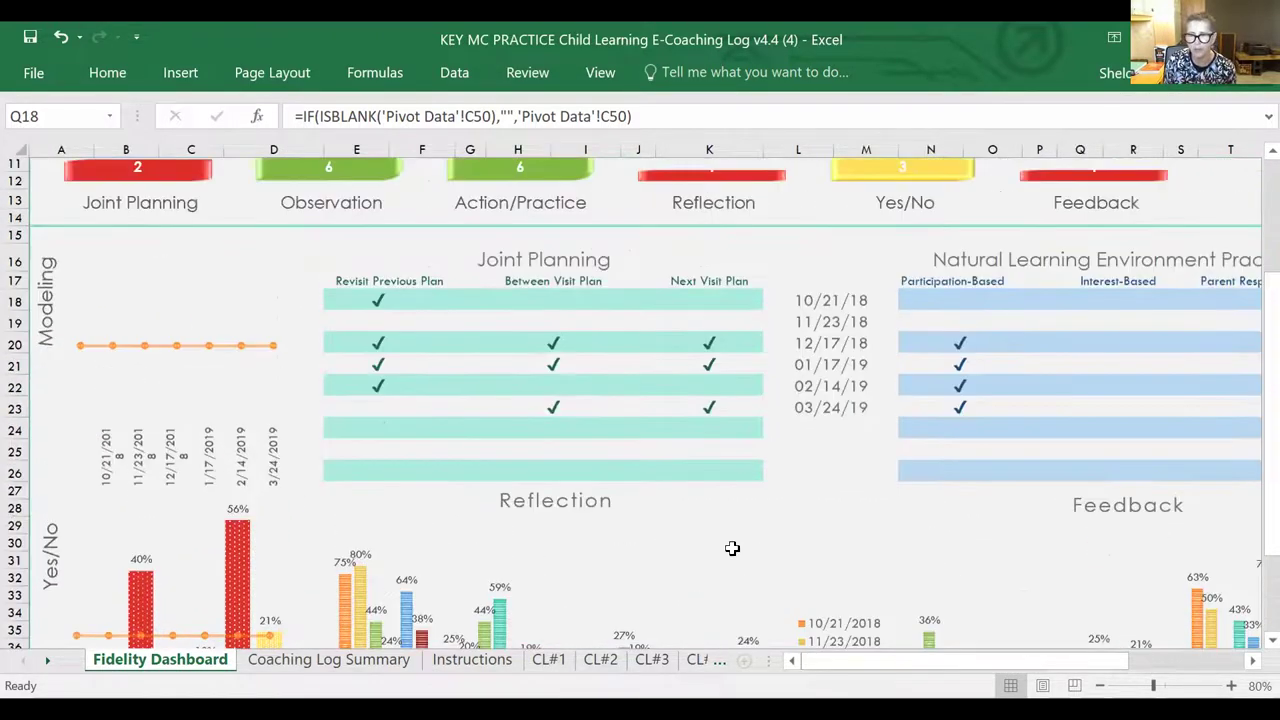
scroll(730, 547, up, 2)
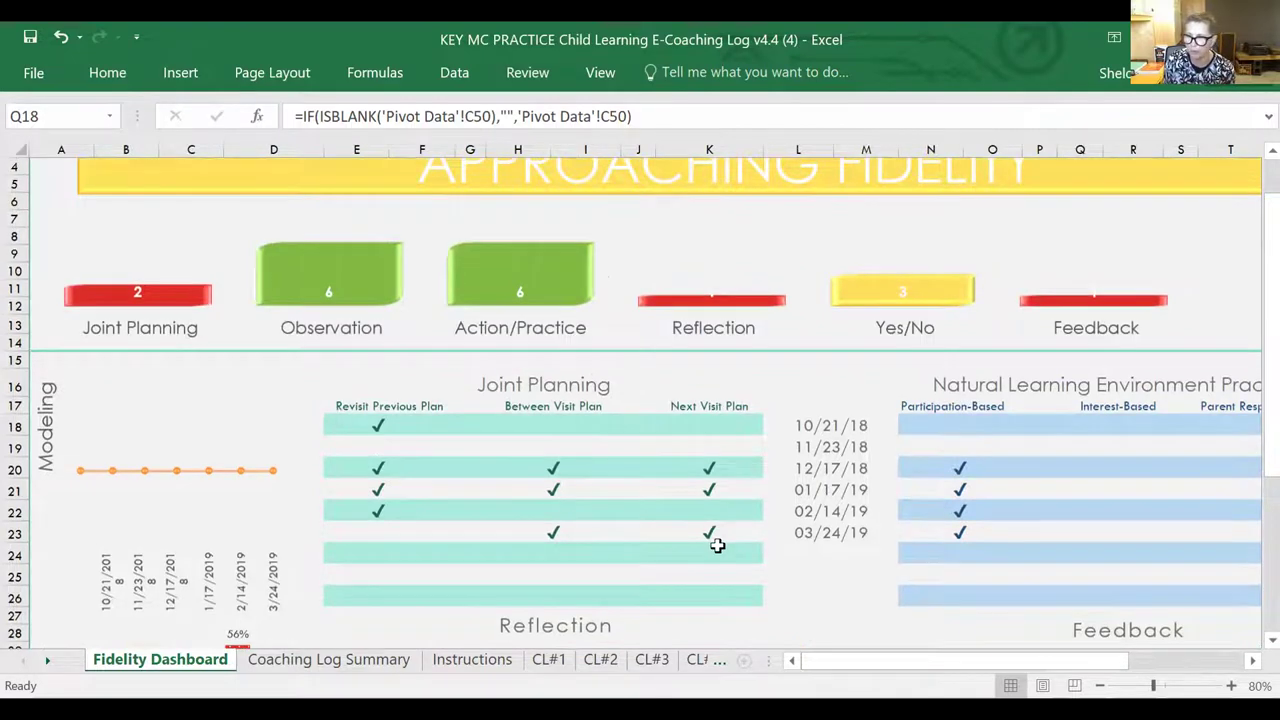
scroll(717, 545, up, 2)
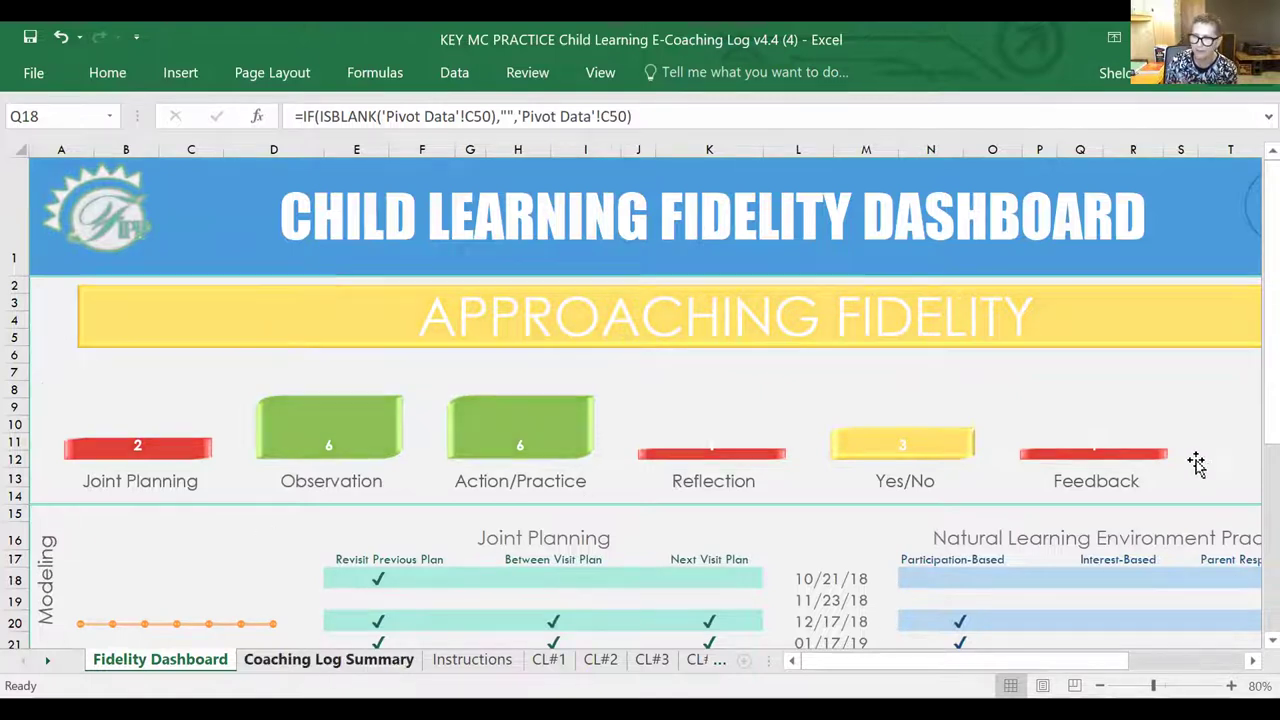
key(ctrl+Page_Down)
click(199, 660)
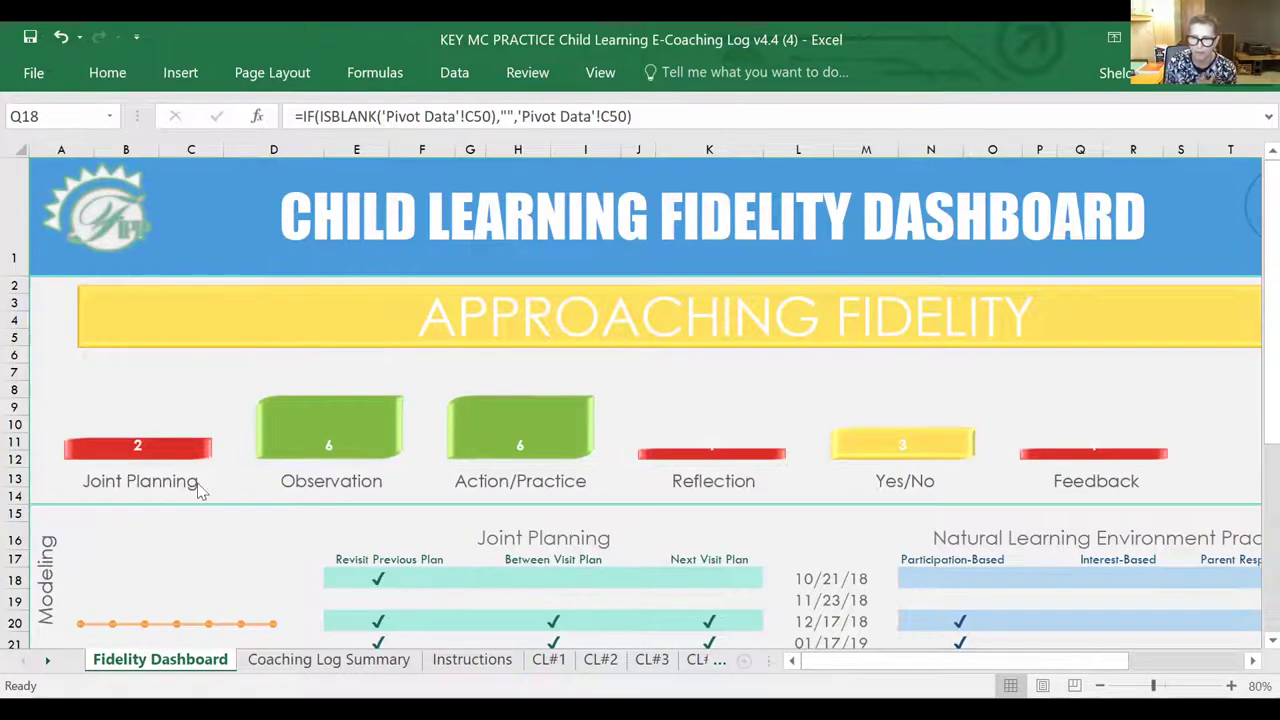